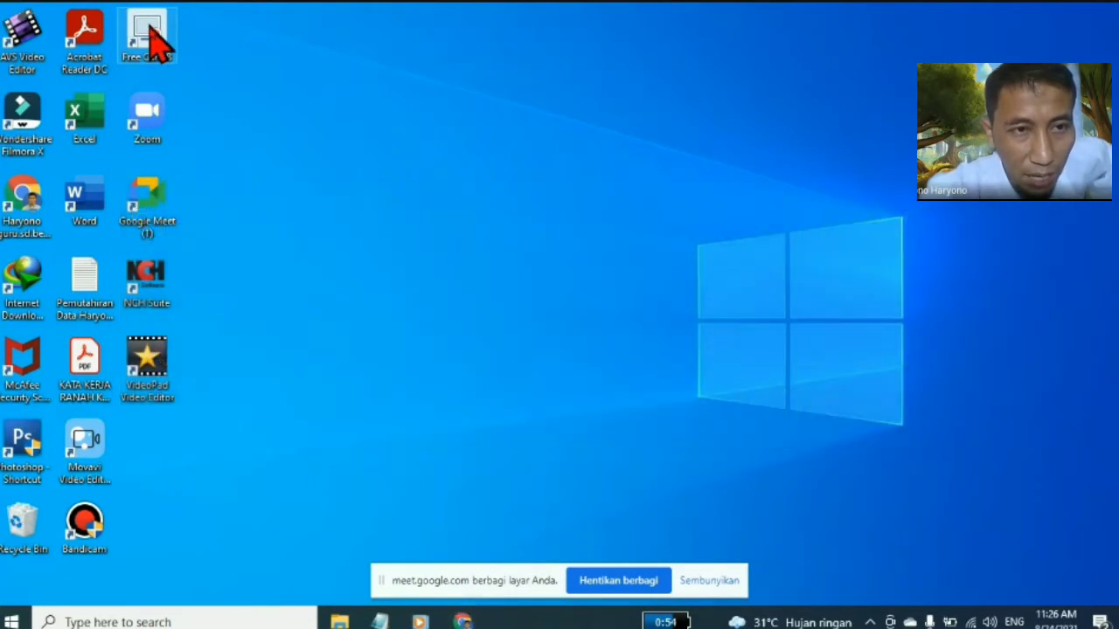
Launch Free Cam 8, create a new recording, and enlarge the capture area to 1356 x 762 to cover the whole screen
double_click(149, 37)
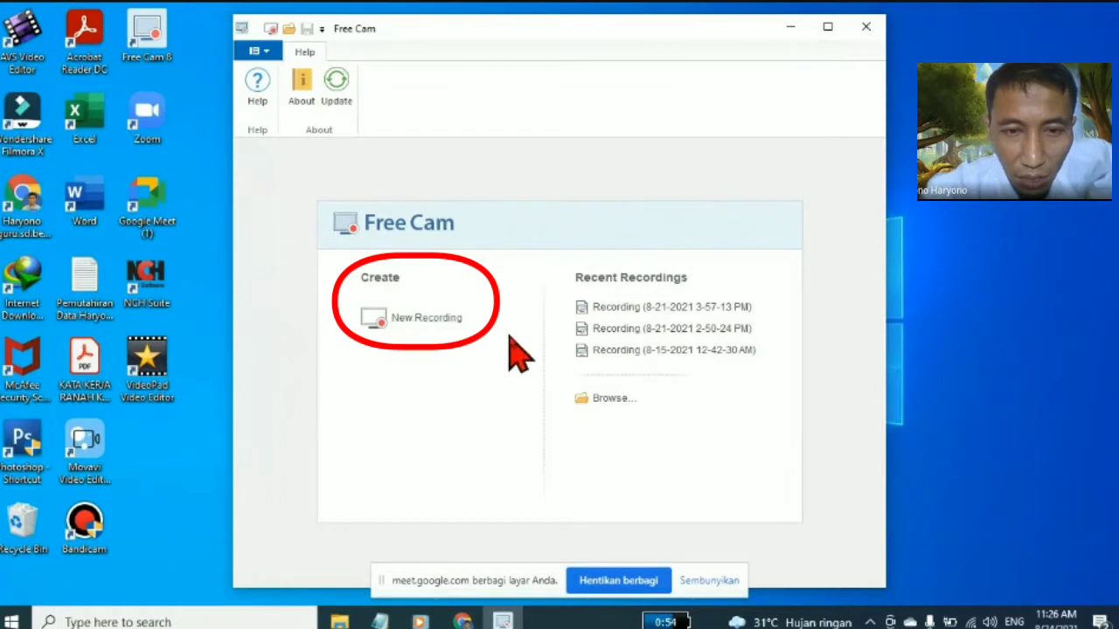
click(407, 318)
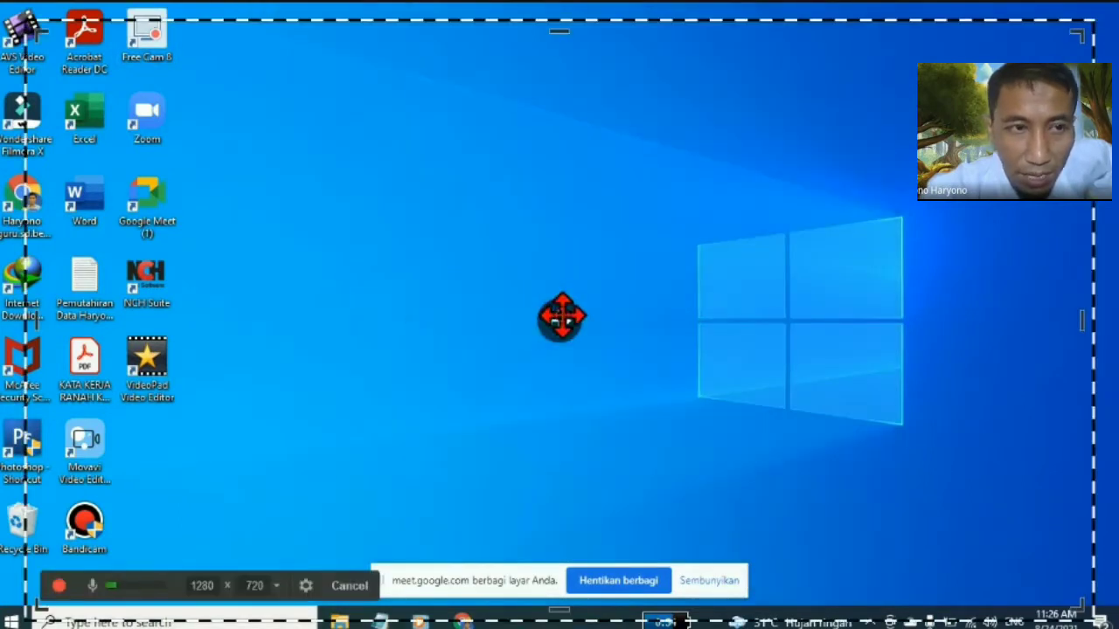
drag(563, 317, 529, 301)
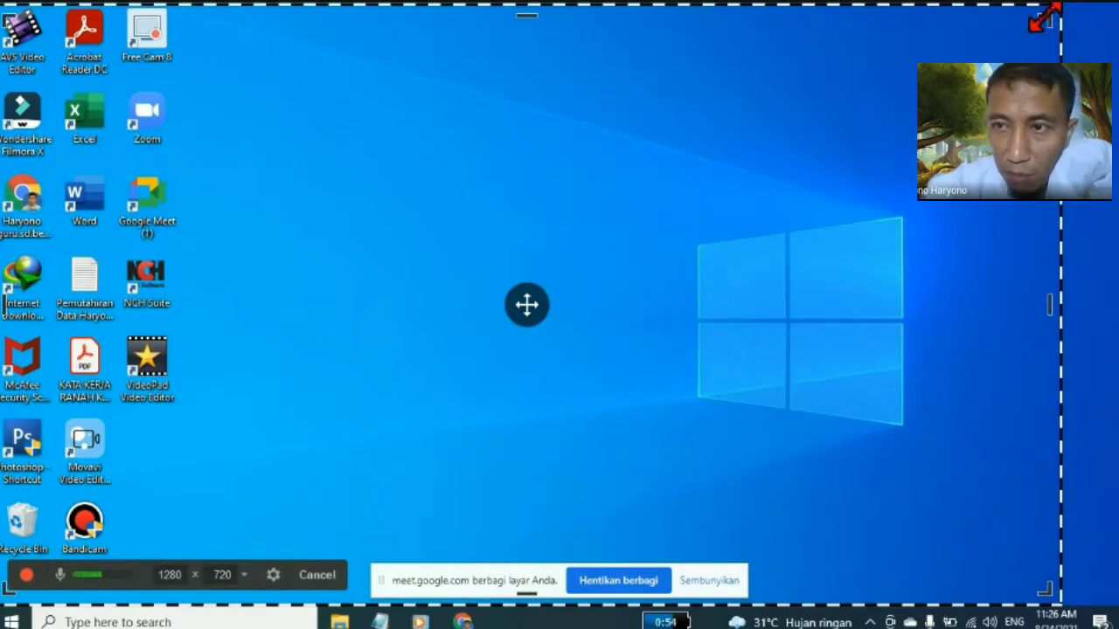
drag(1044, 16, 951, 63)
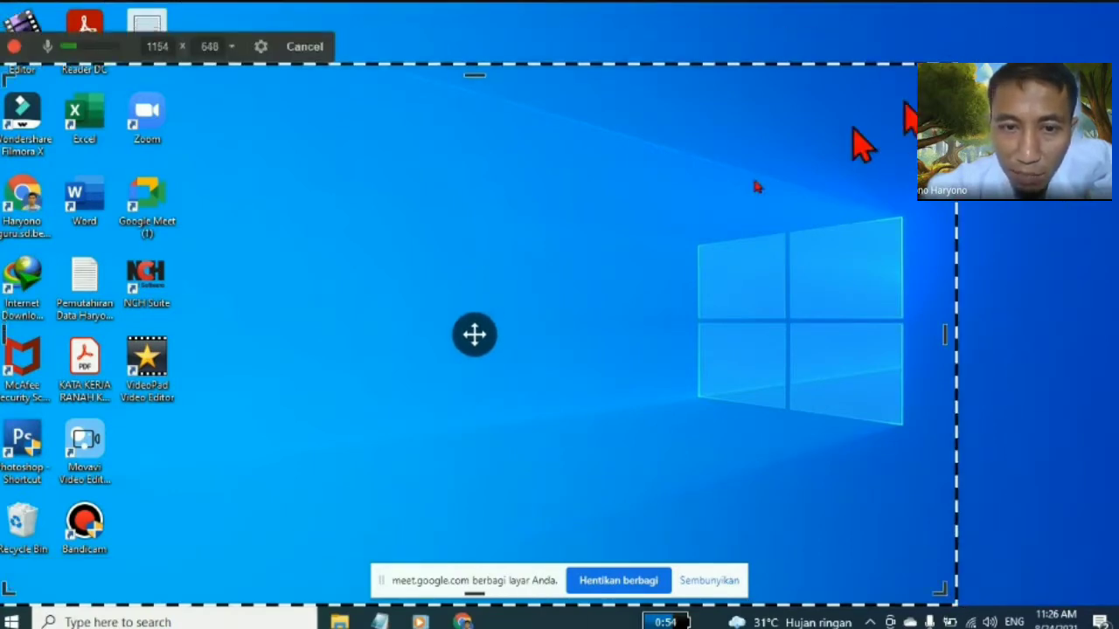
drag(474, 333, 475, 276)
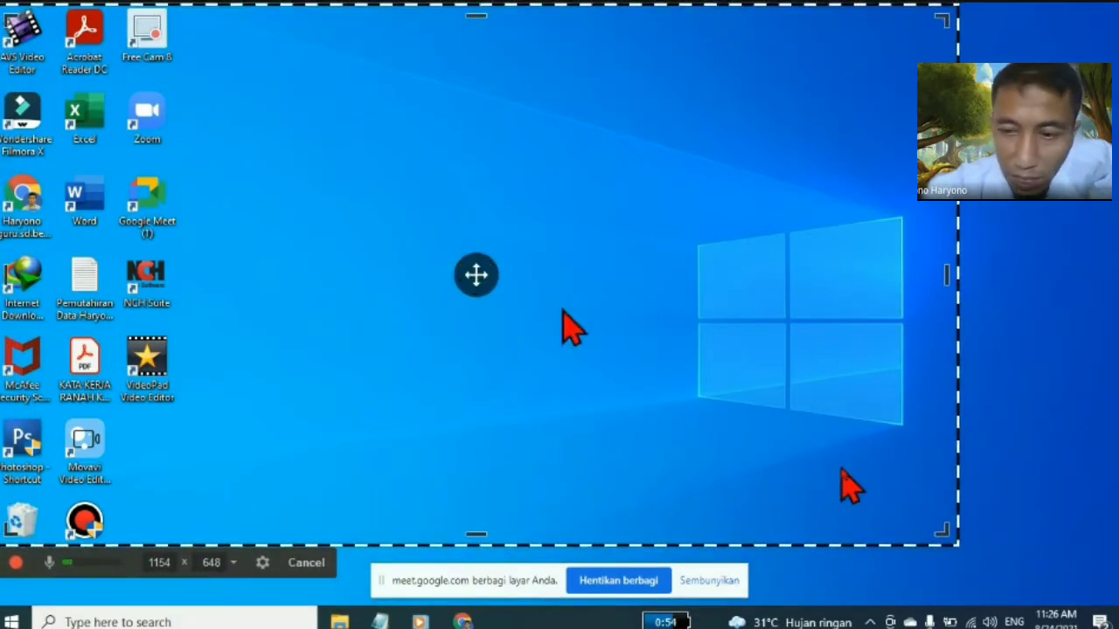
drag(940, 529, 1112, 626)
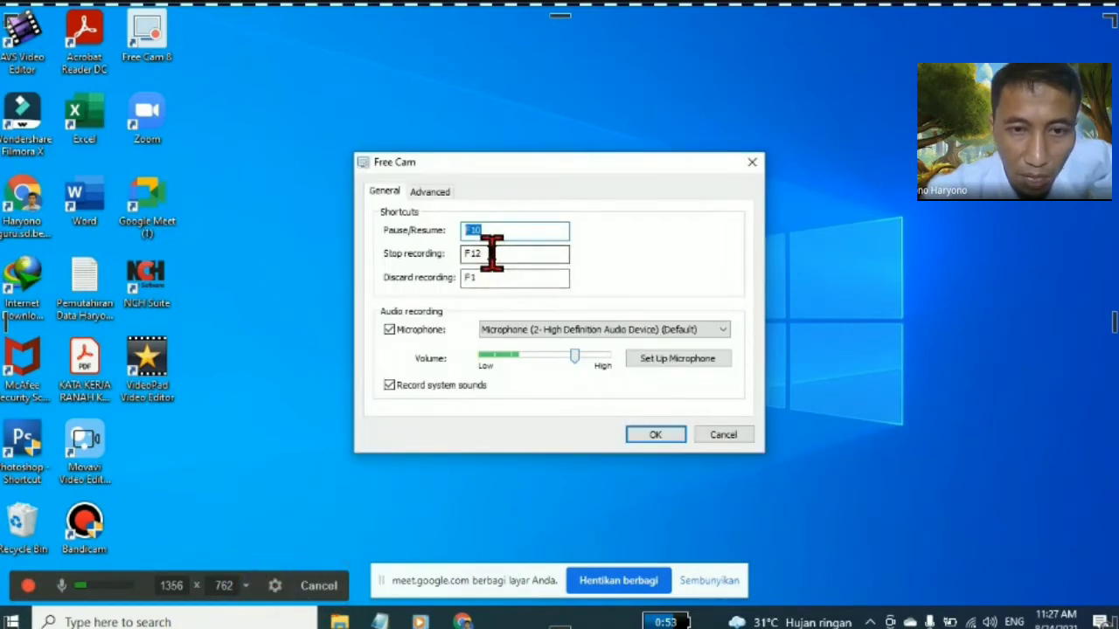
Accept the recording options with F12 as the stop shortcut, and start the screen recording
click(472, 253)
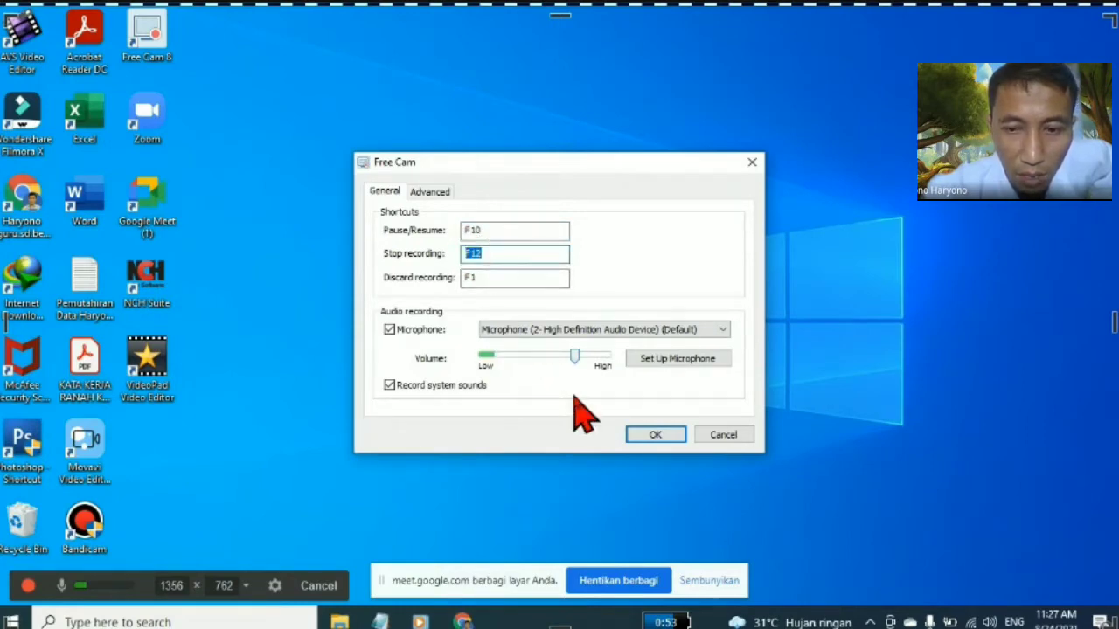
click(655, 437)
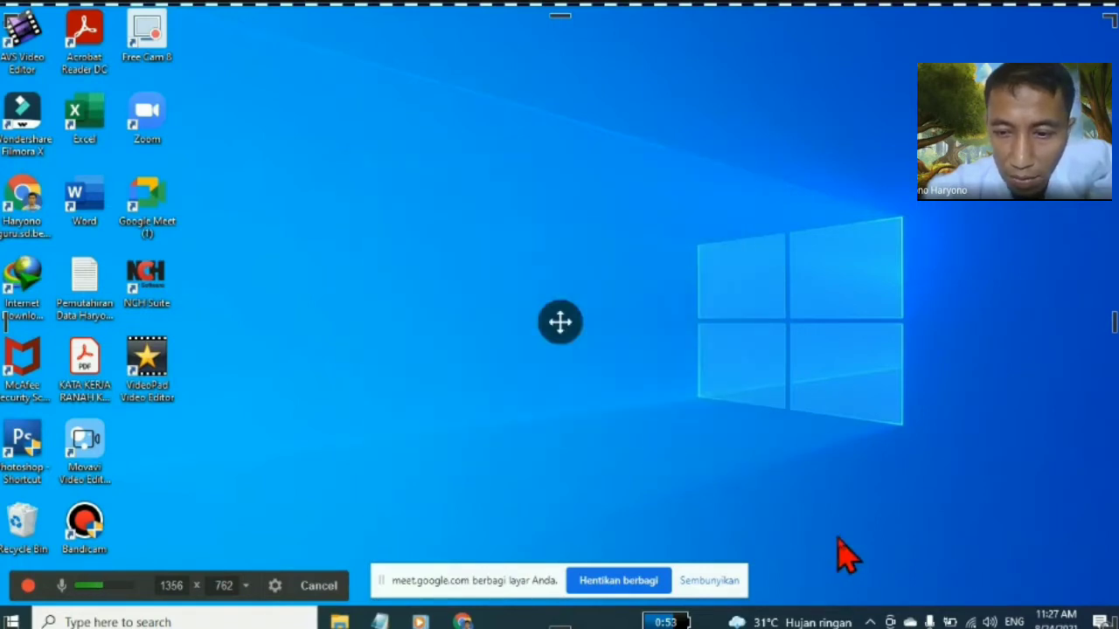
click(869, 622)
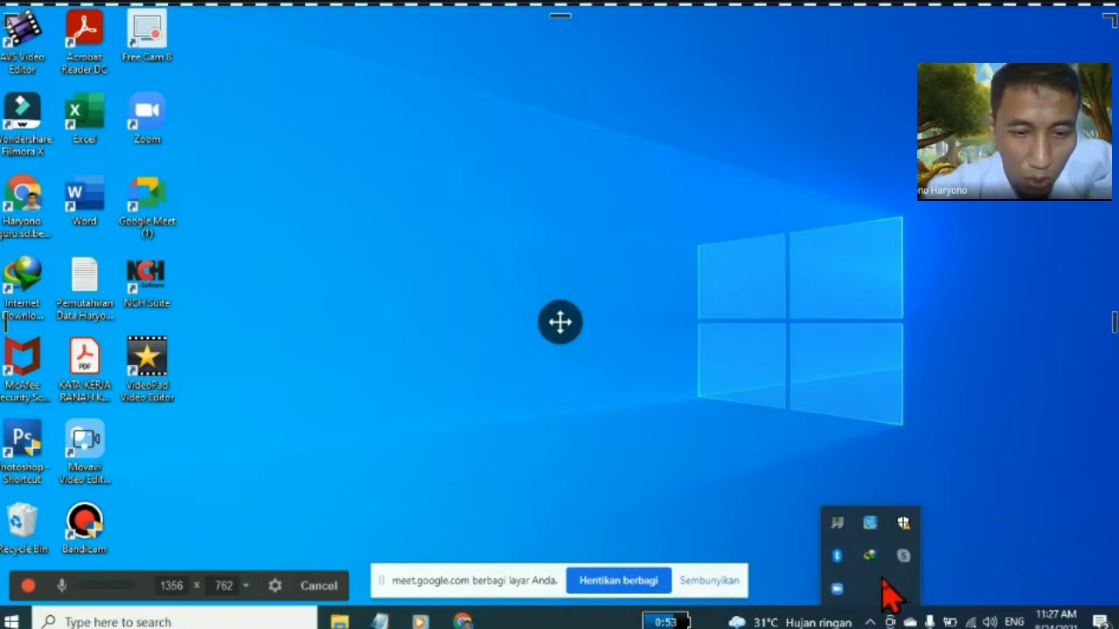
click(717, 528)
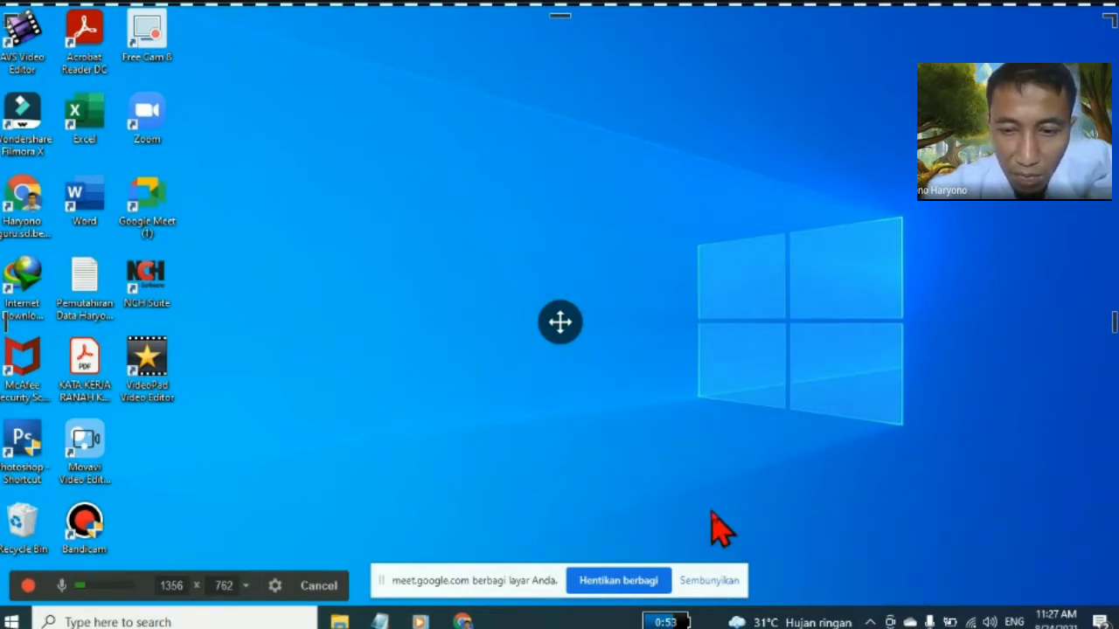
click(33, 586)
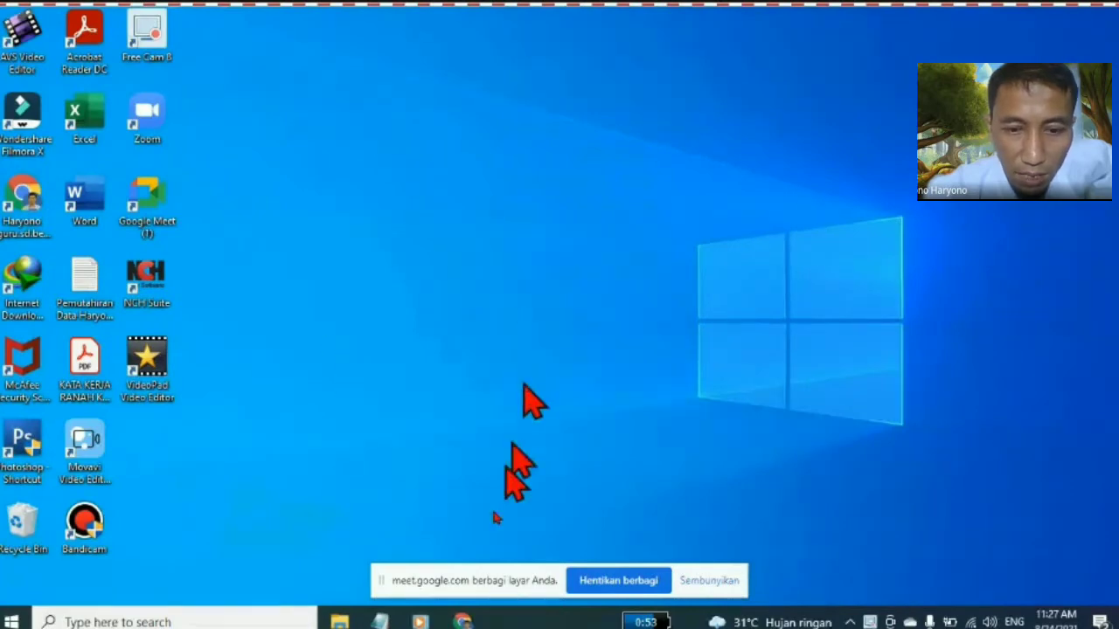
Switch to Chrome and show the Google Meet call and the WhatsApp chat while recording, ending on the Meet call
mouse_move(463, 621)
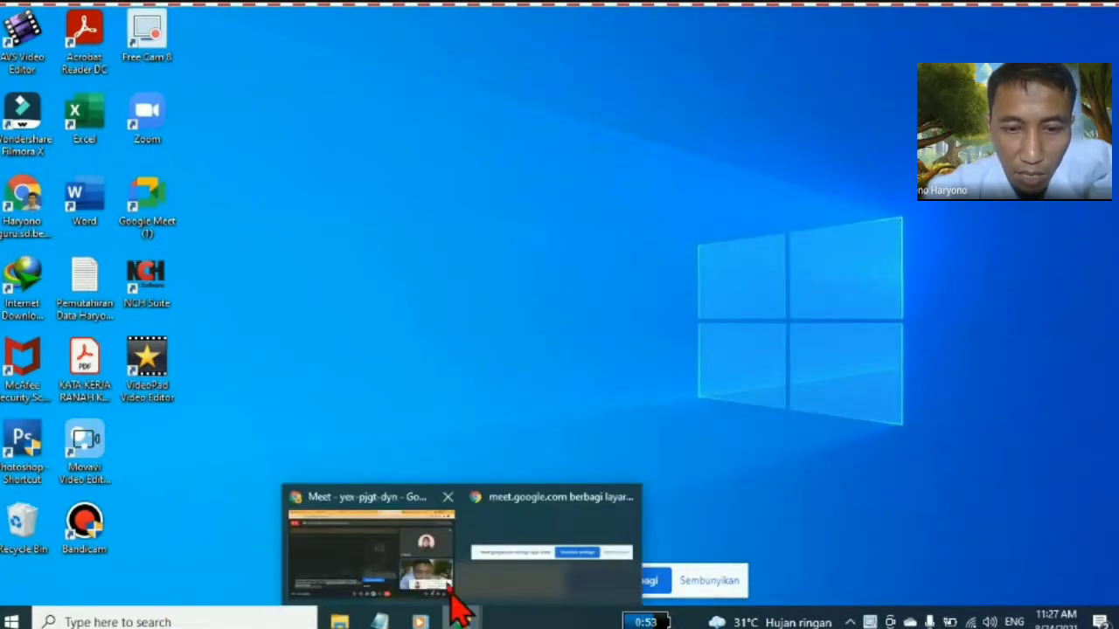
click(425, 537)
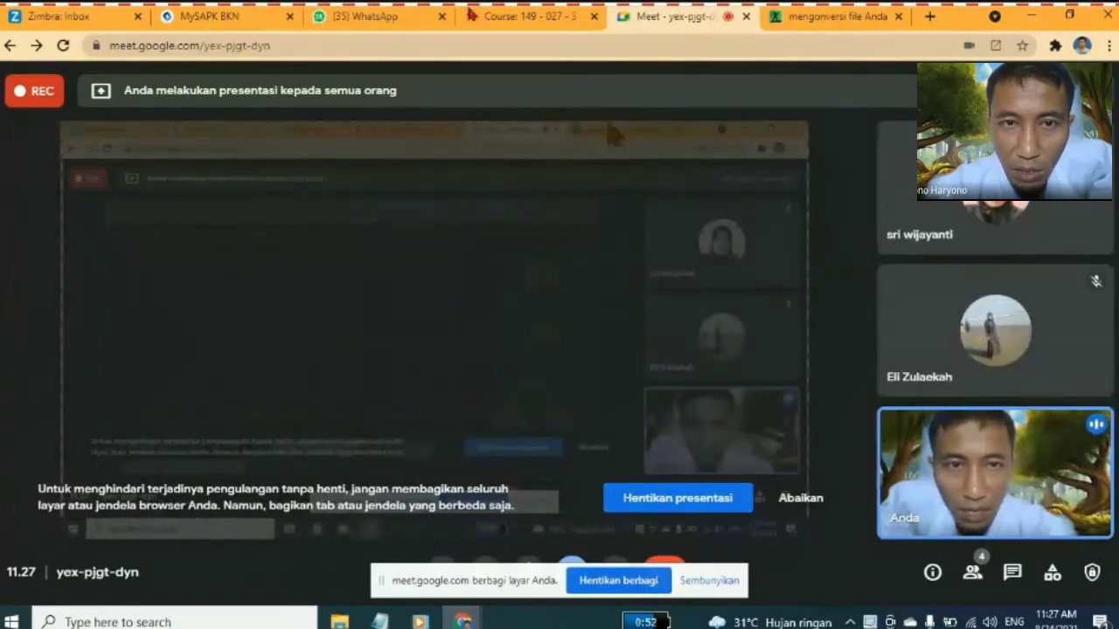
click(406, 18)
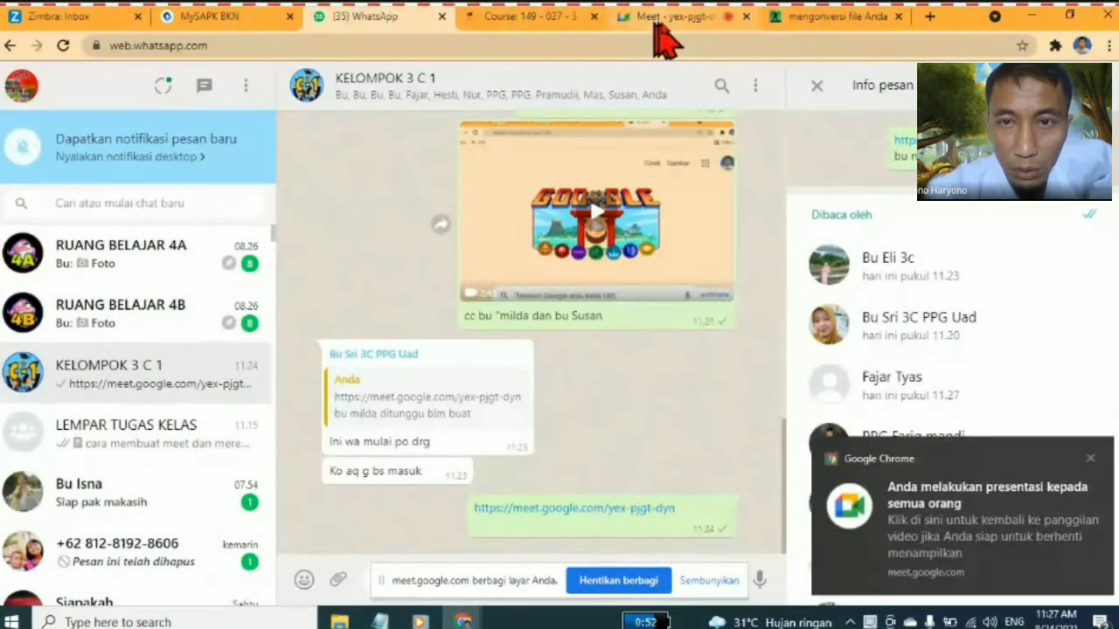
click(675, 18)
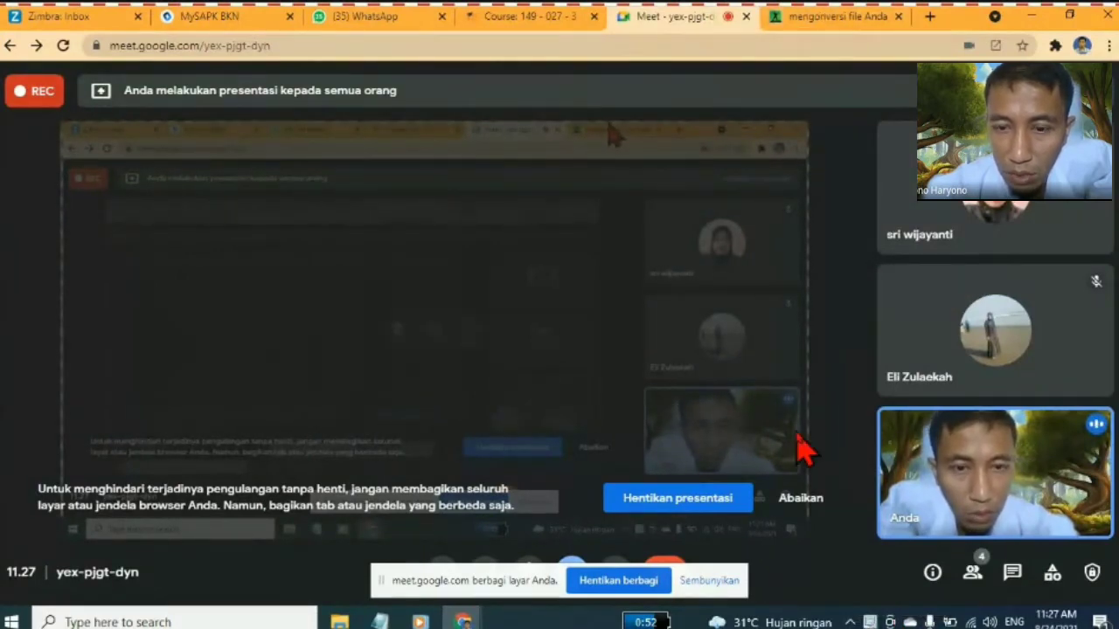
Stop the running Free Cam recording through its hidden background icon so the recording opens in the editor
click(870, 622)
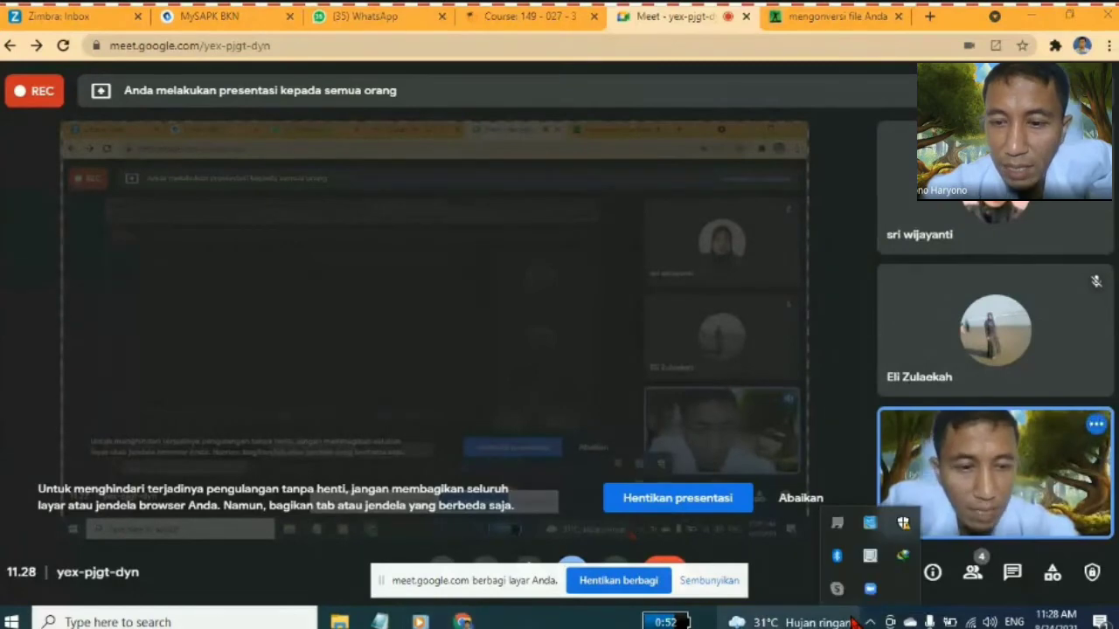
click(870, 621)
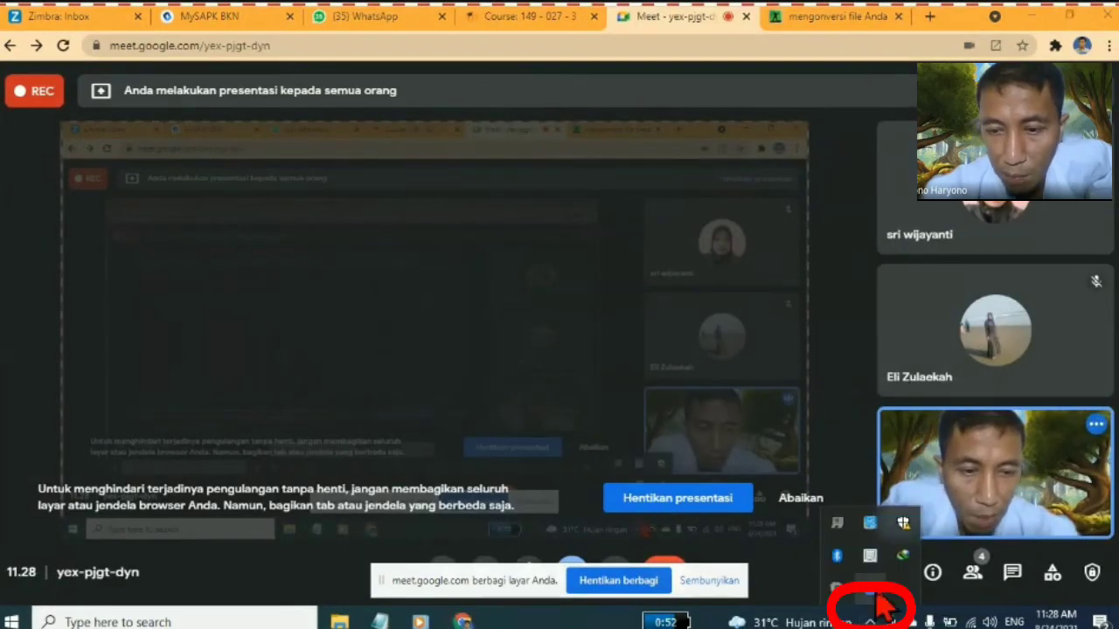
click(870, 621)
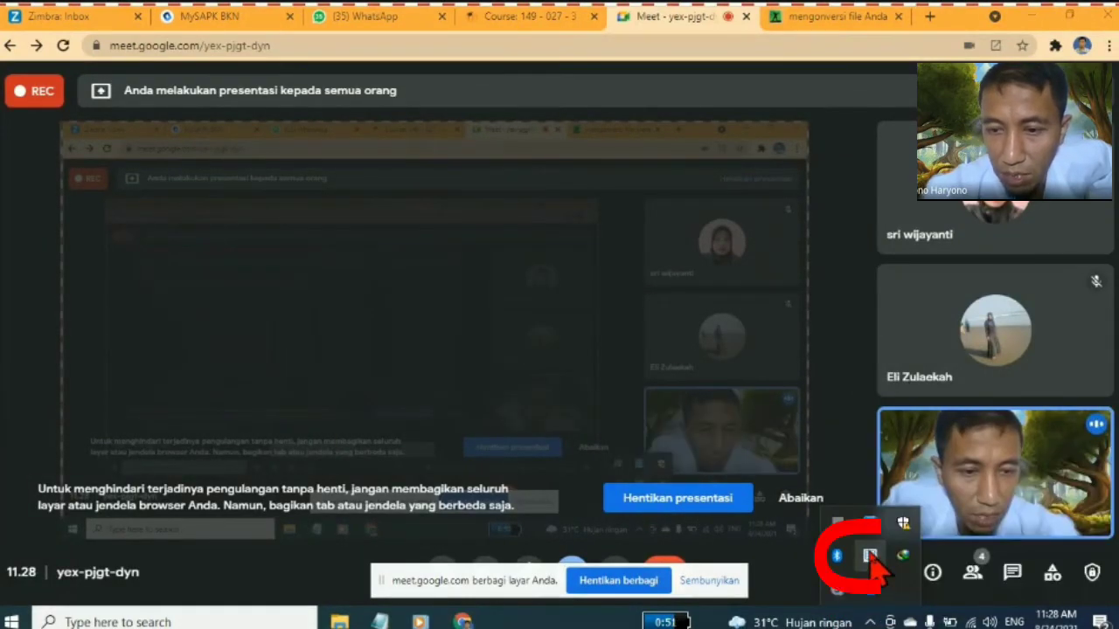
click(870, 556)
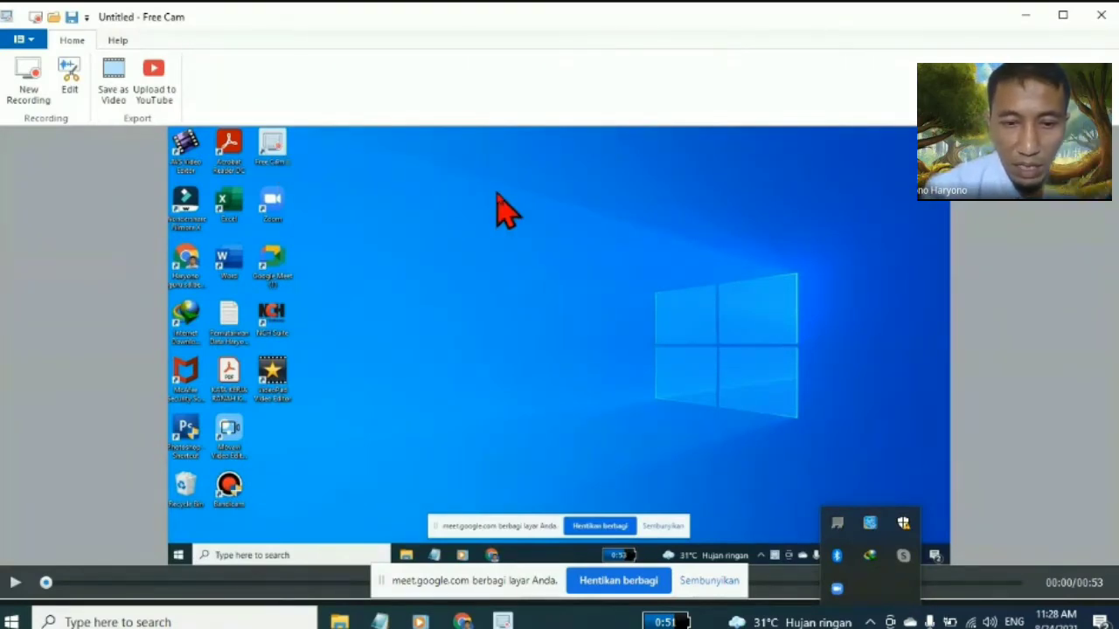
Export the recording as a WMV video named "may record 01" in the Videos folder
click(111, 78)
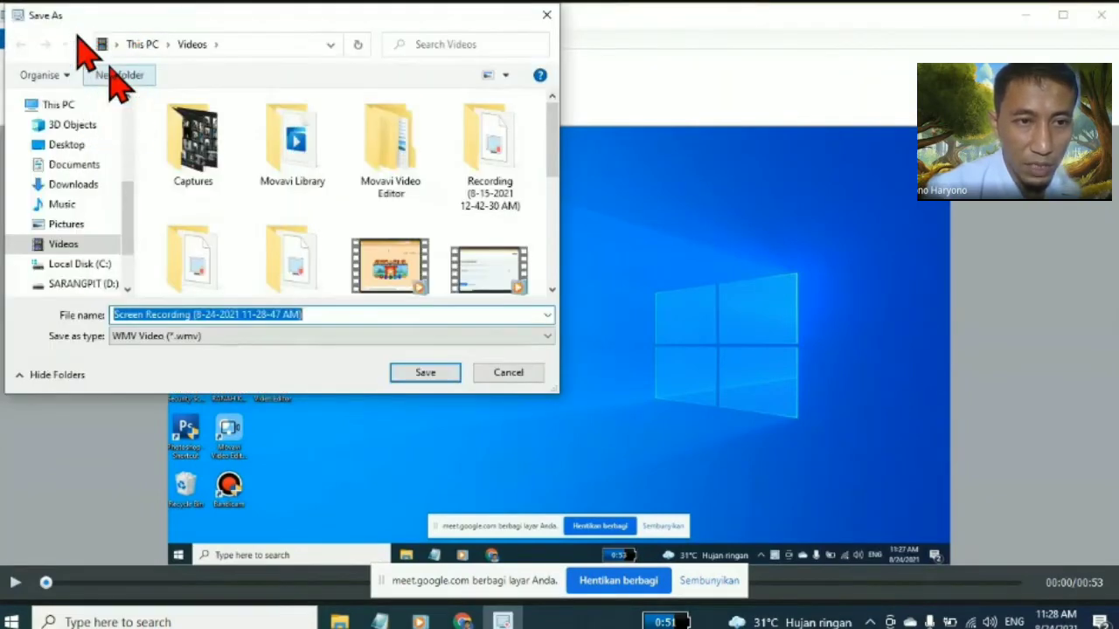
scroll(136, 214, down, 2)
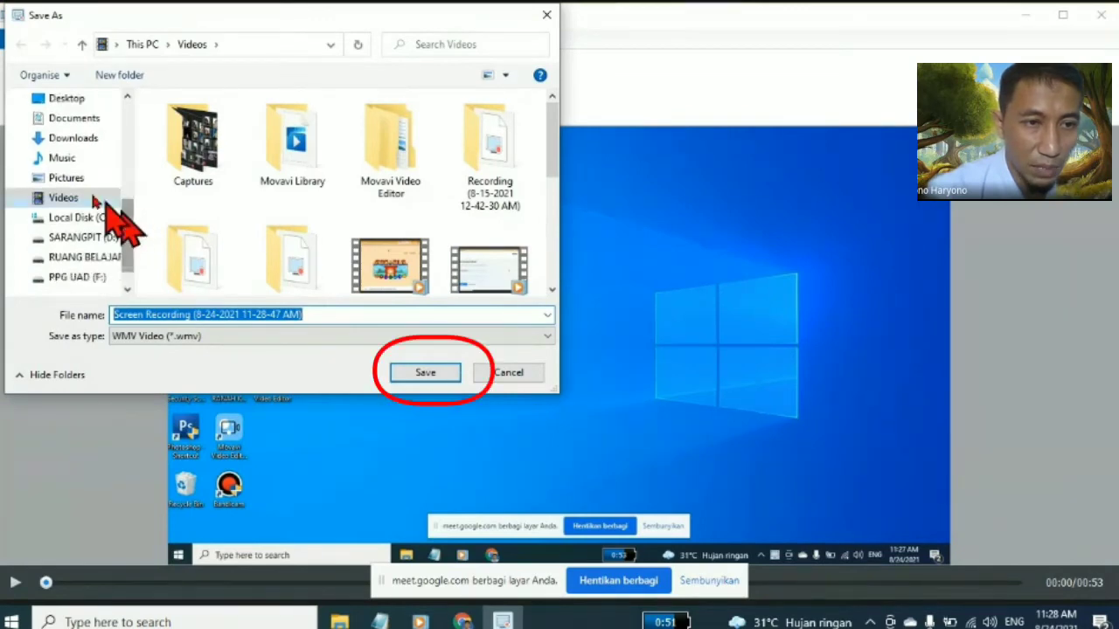
click(63, 199)
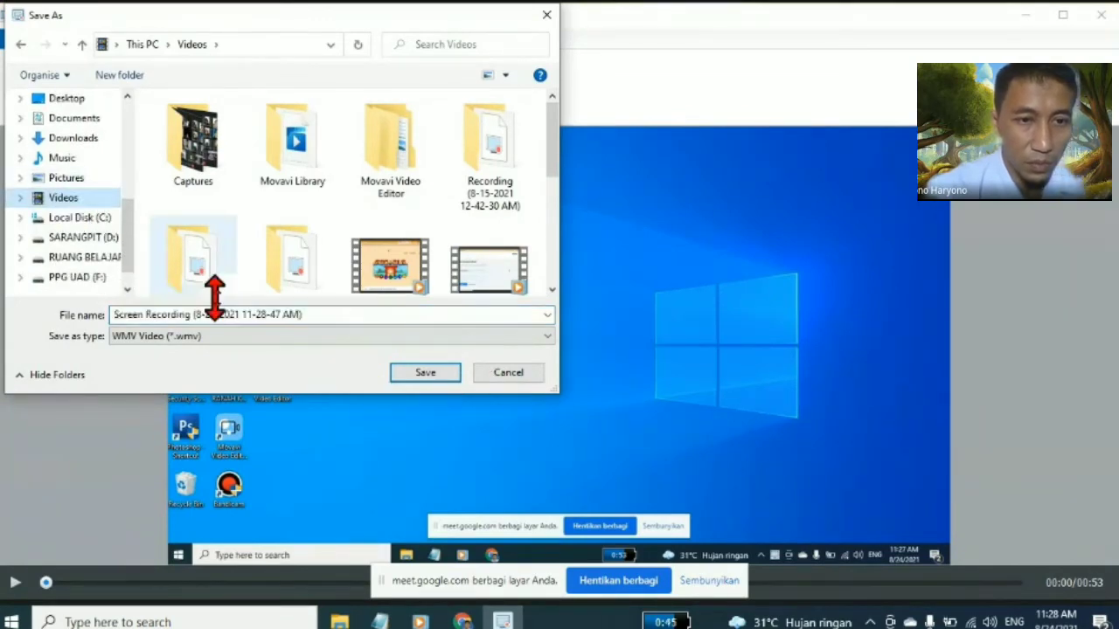
triple_click(233, 315)
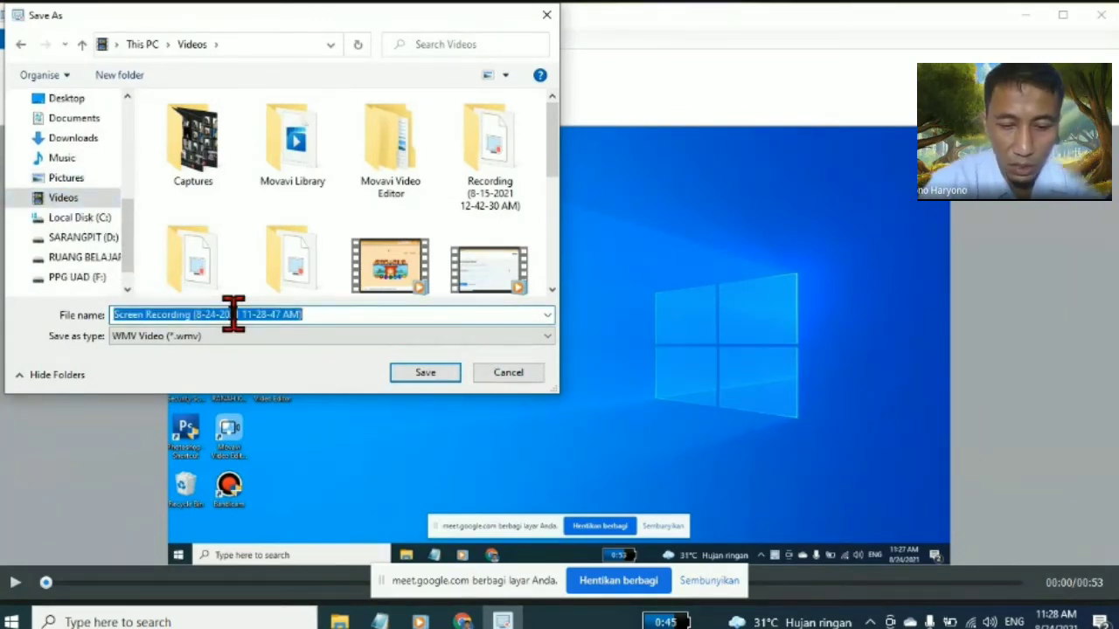
text(may)
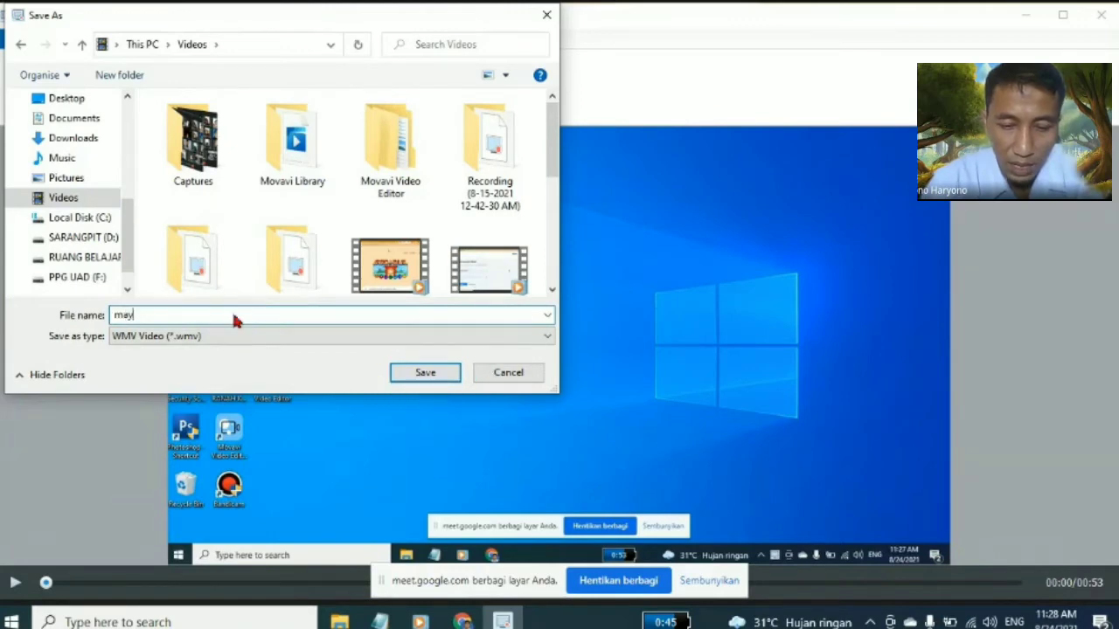
text( record)
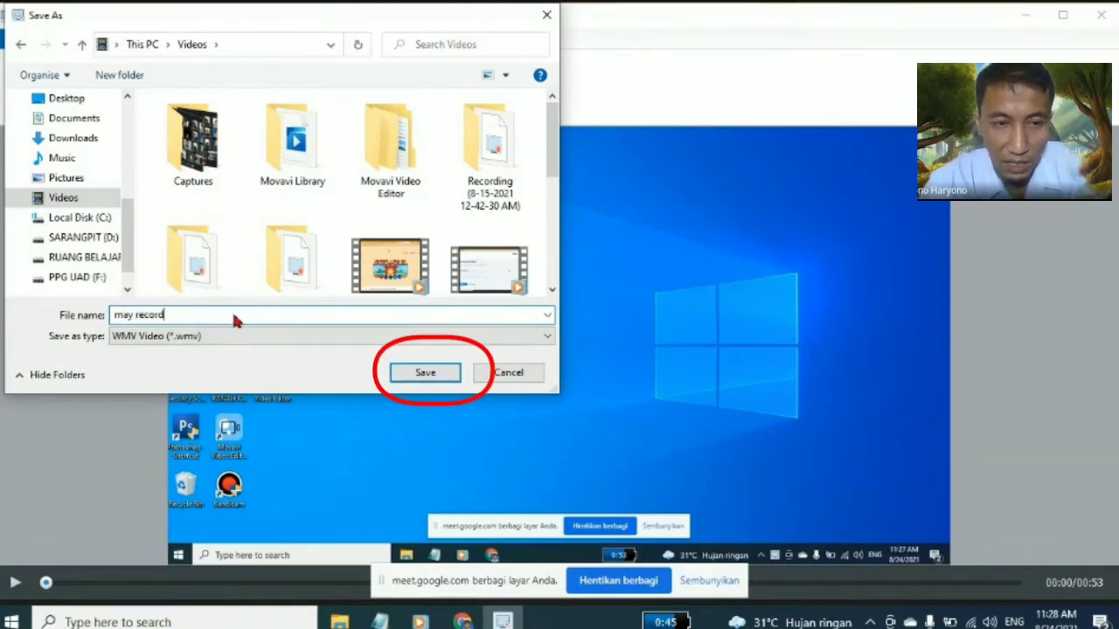
text( 01)
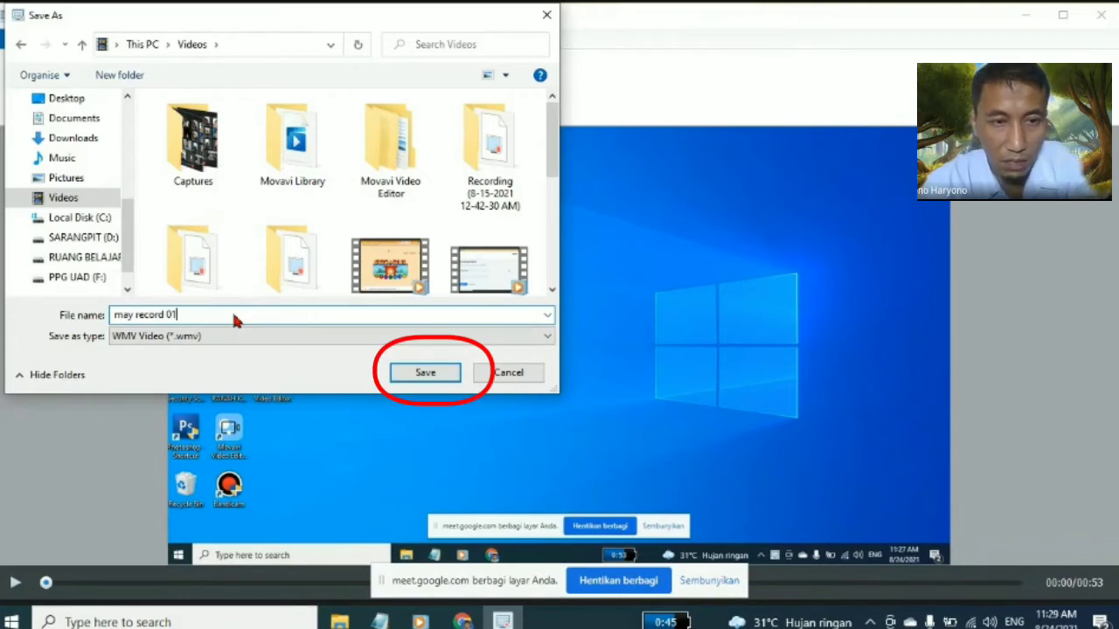
click(311, 336)
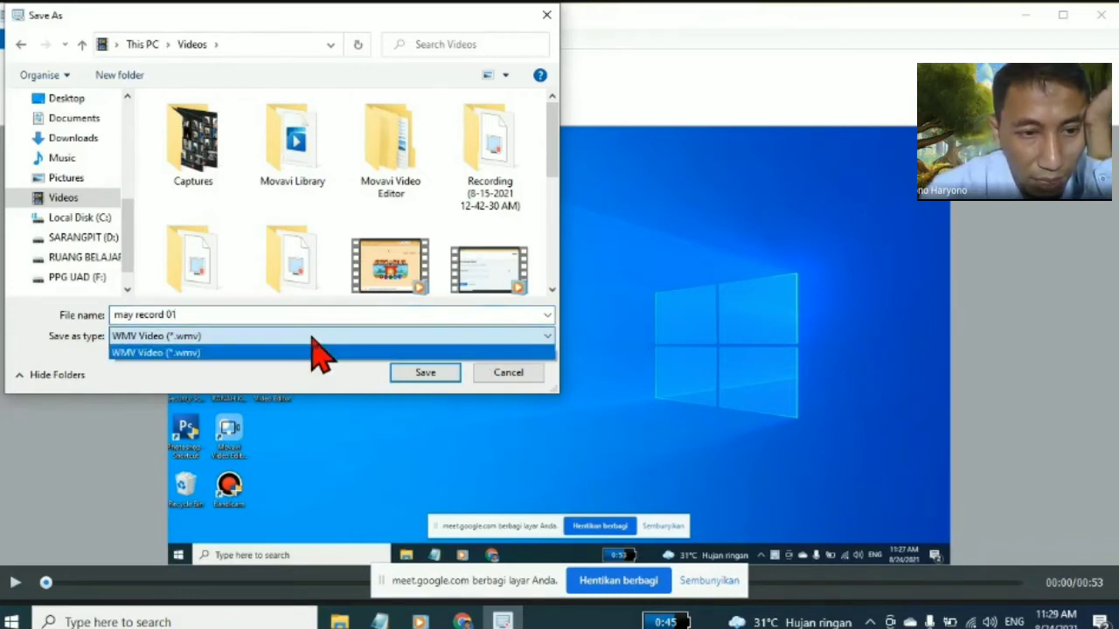
click(314, 352)
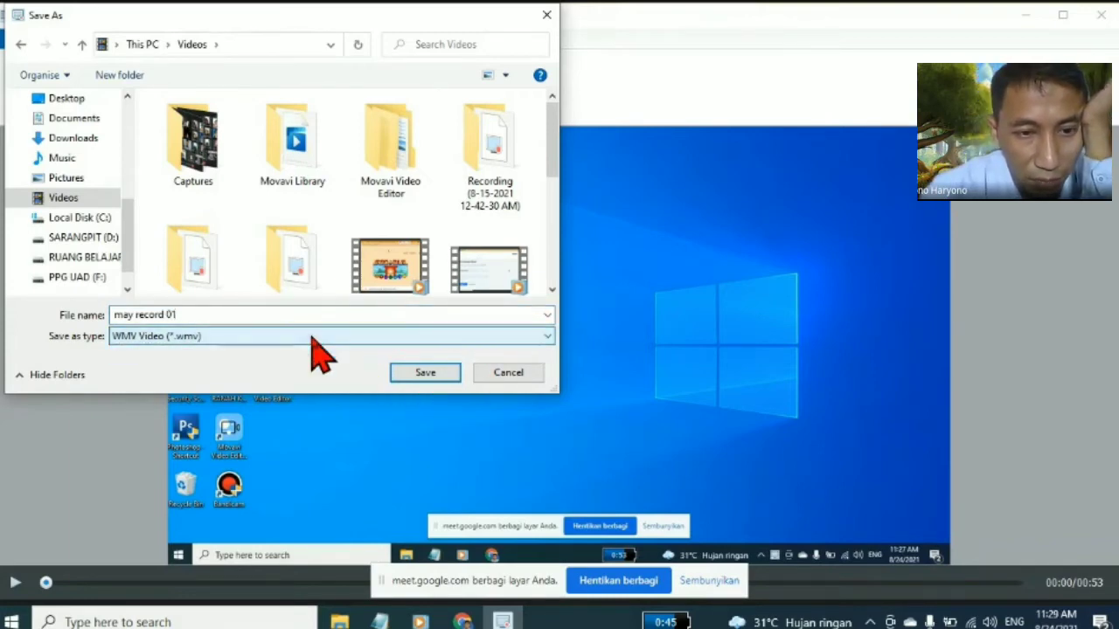
click(423, 373)
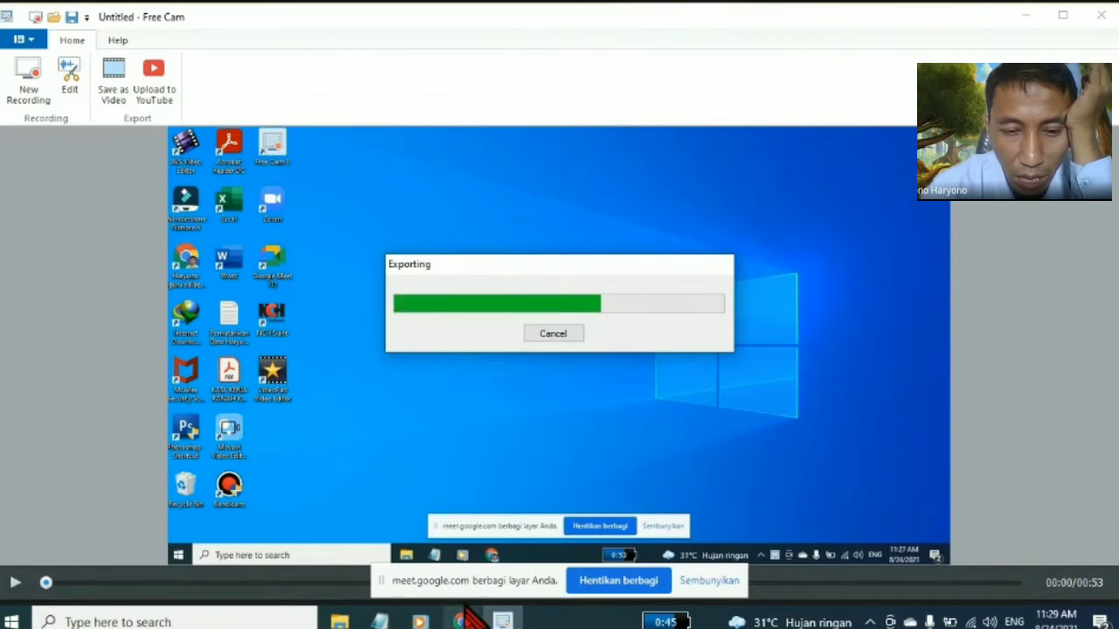
Switch to Chrome and look over the online-convert result page for the converted MP4 file
mouse_move(463, 619)
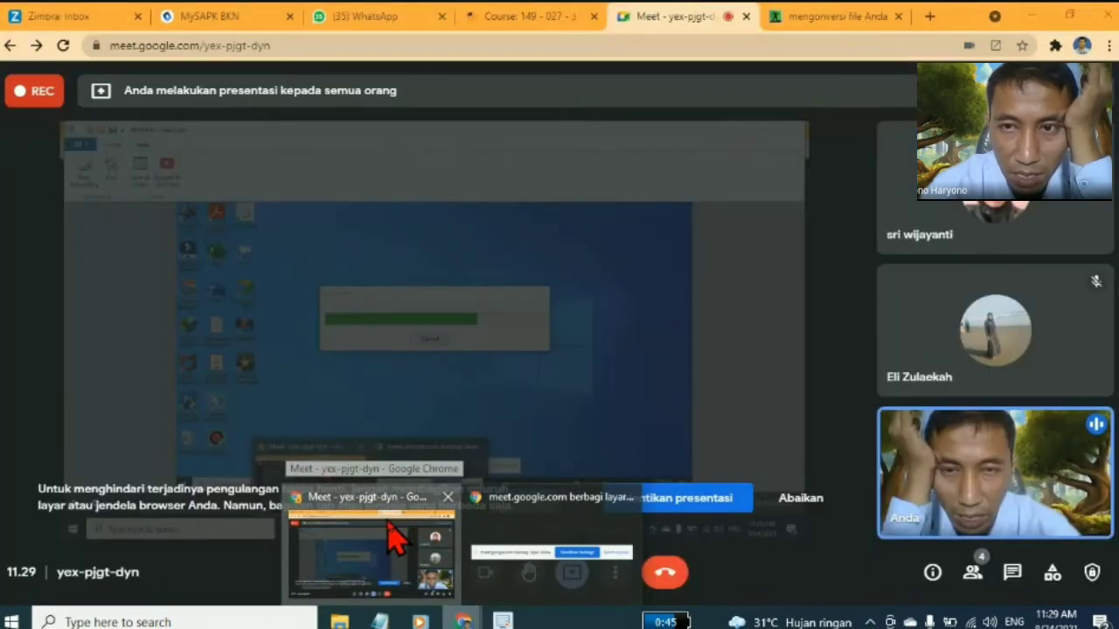
click(398, 538)
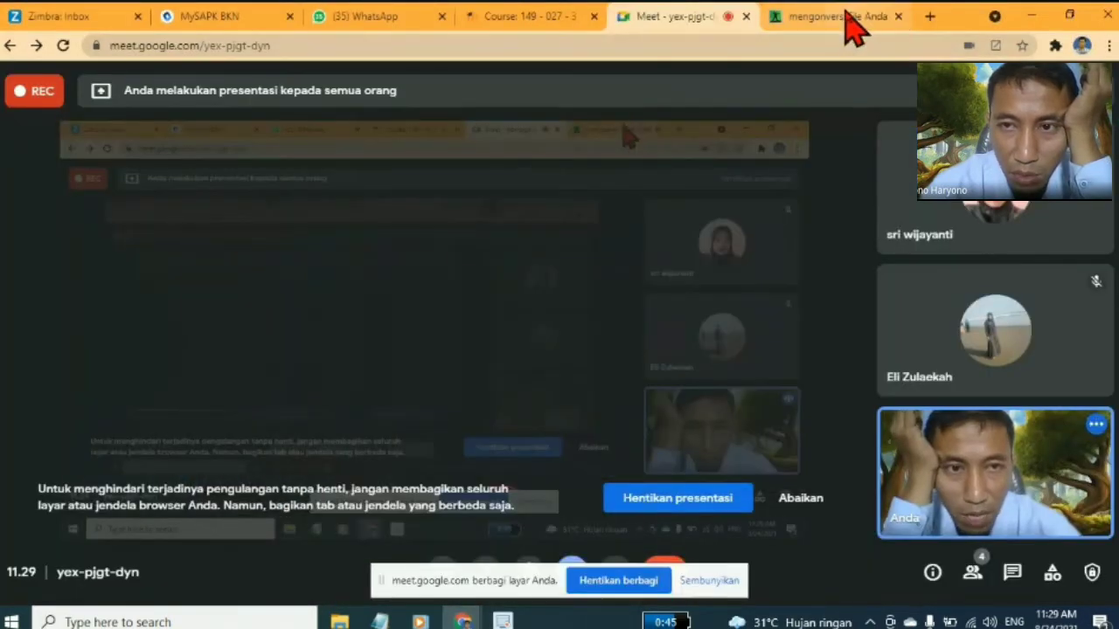
click(791, 18)
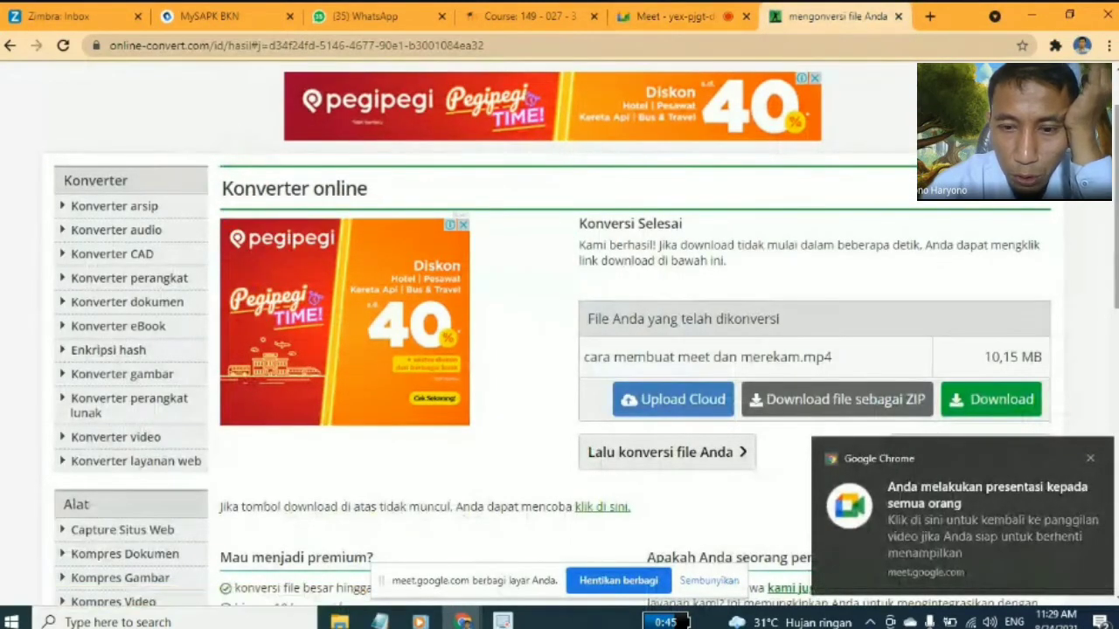
scroll(652, 148, down, 1)
scroll(560, 332, down, 2)
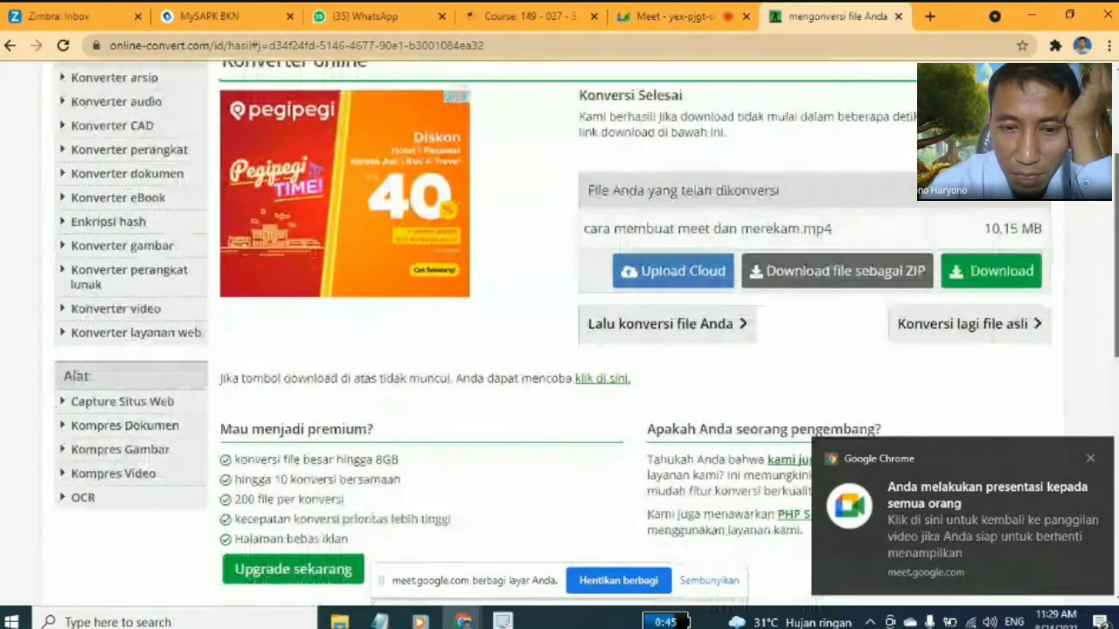
scroll(560, 332, up, 3)
Play the exported video "may record 01" from the Videos folder in an enlarged player, and close the player
key(alt+Tab)
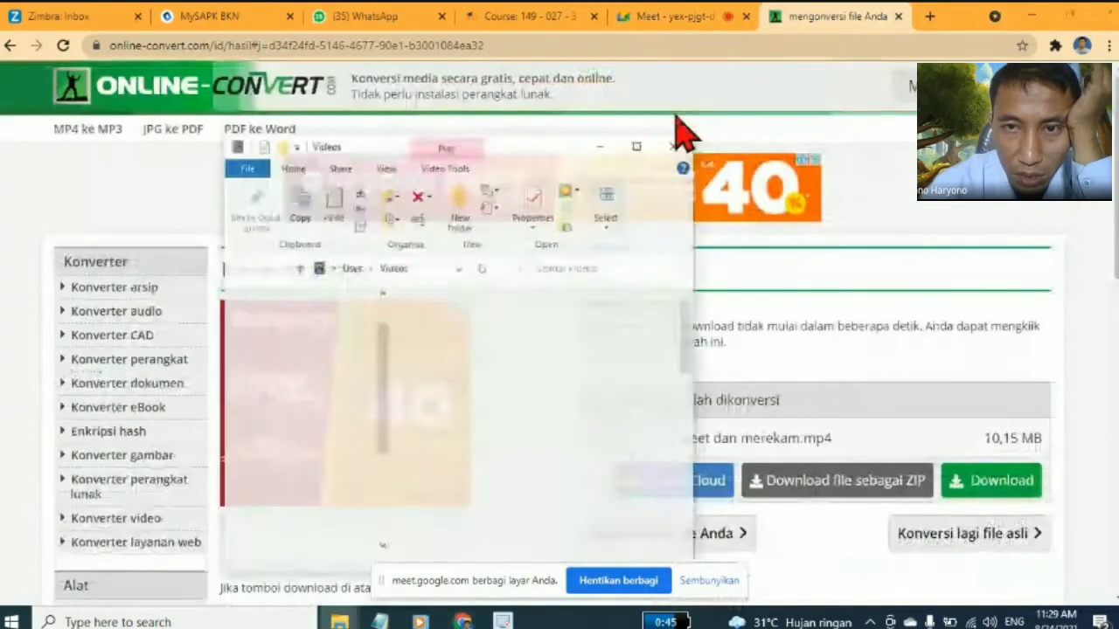
click(645, 129)
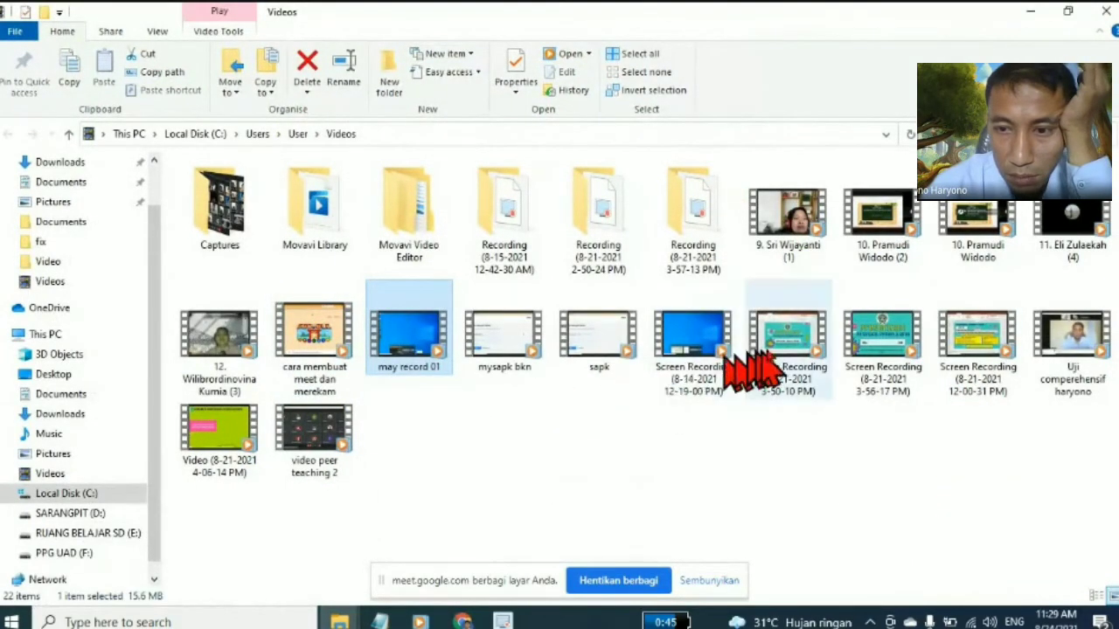
double_click(406, 338)
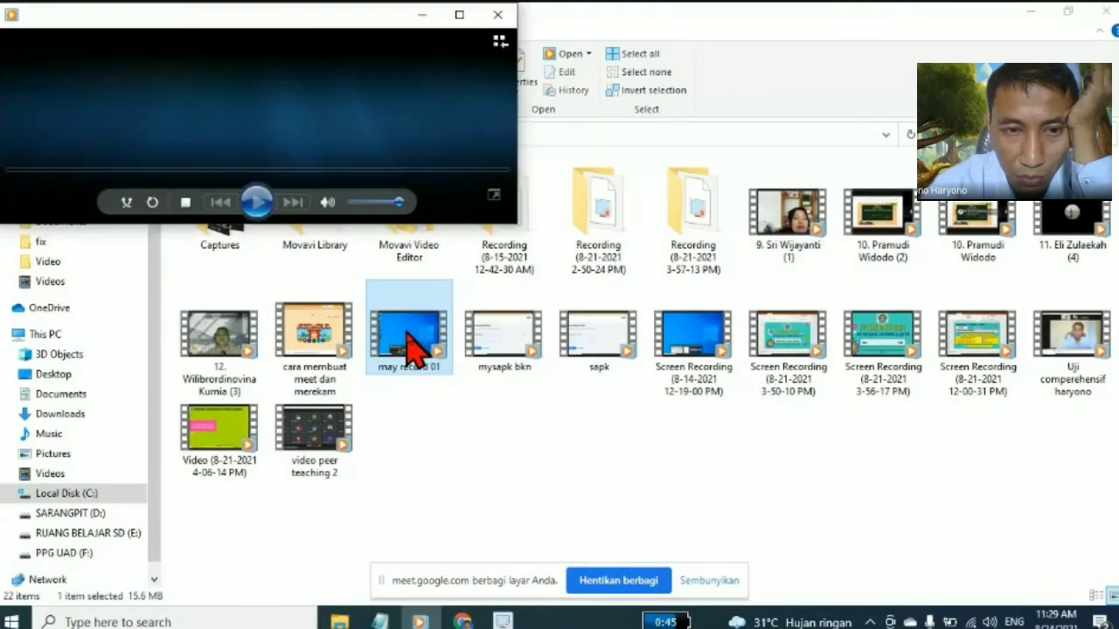
double_click(444, 105)
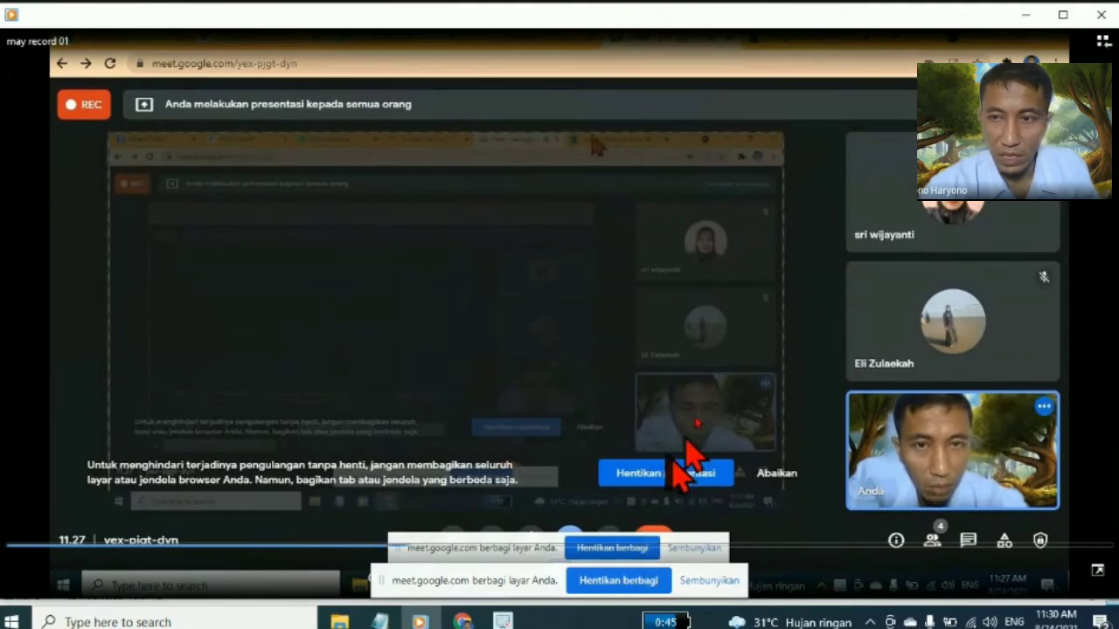
click(1097, 15)
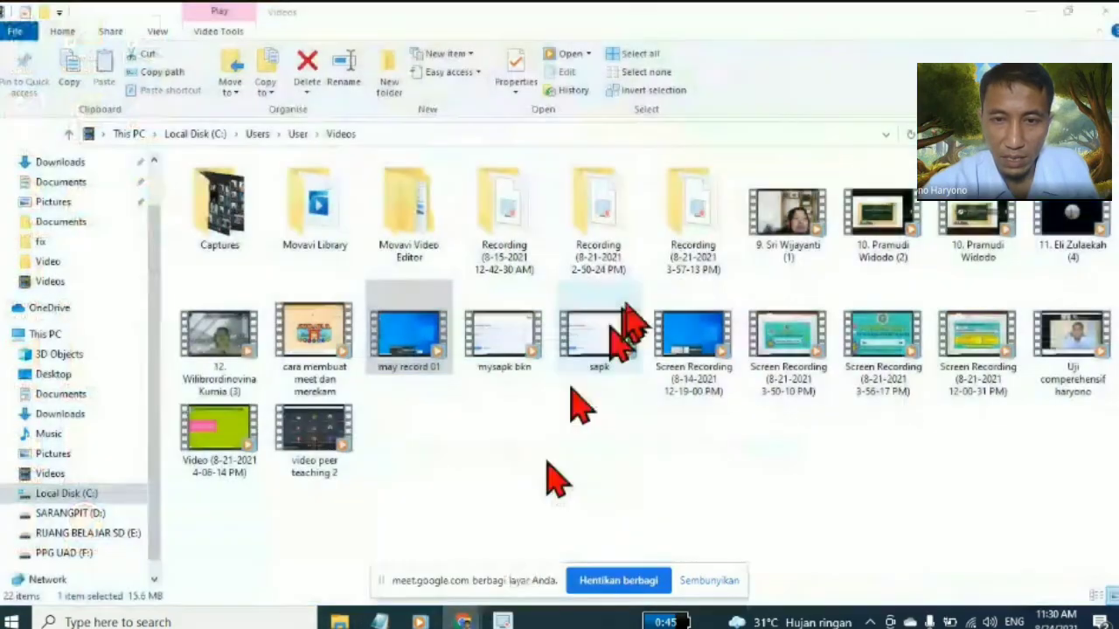
Stop sharing the screen in the Google Meet call
mouse_move(461, 617)
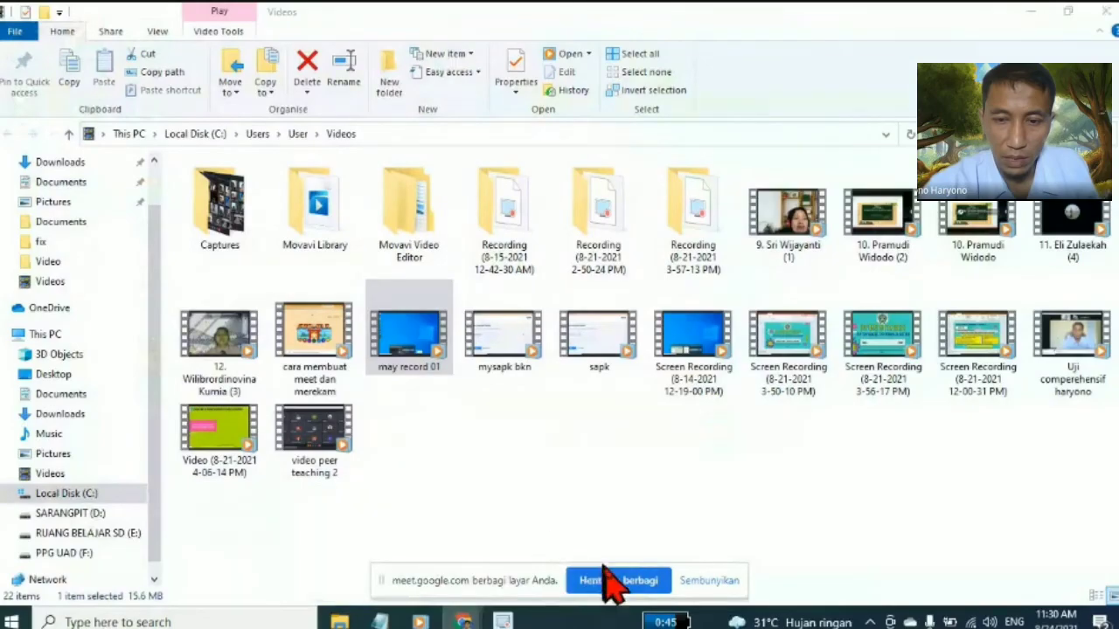
click(616, 580)
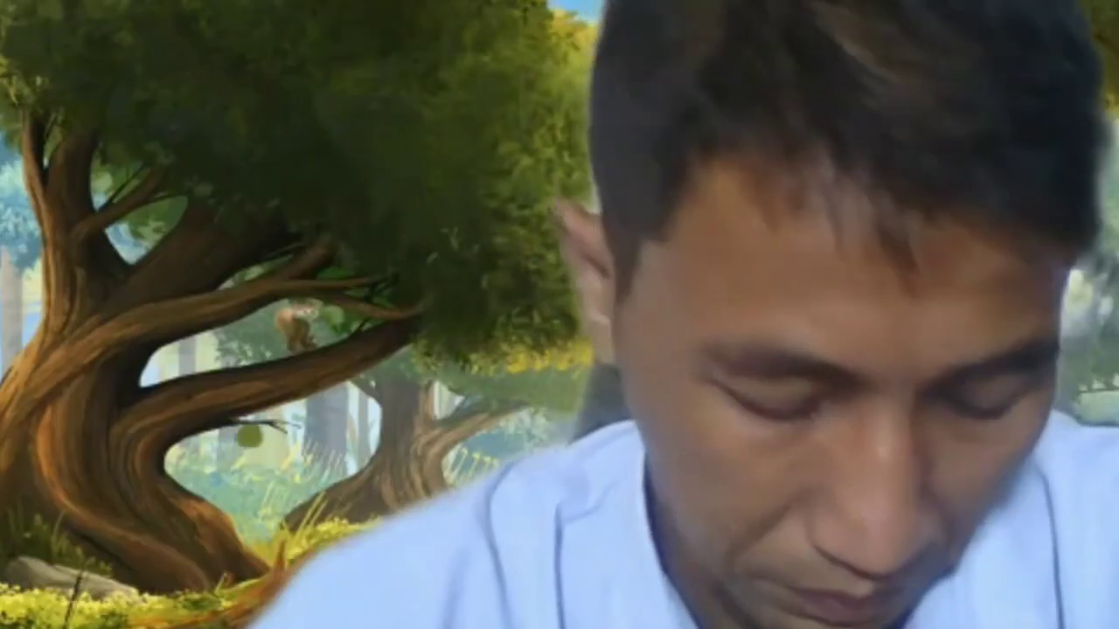